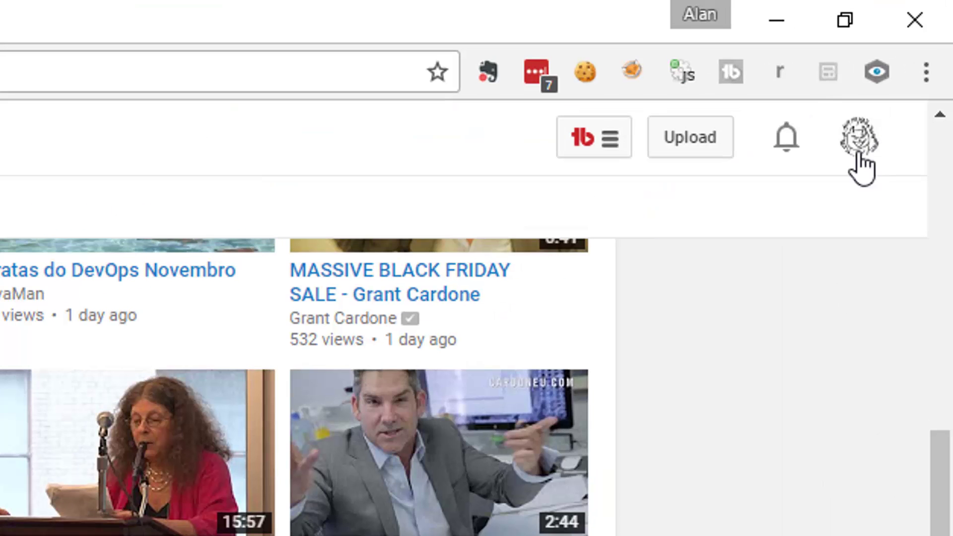
Step: Reach YouTube's subscription manager through account Settings > Notifications > Manage all subscriptions
{"action": "left_click", "coordinate": [922, 49]}
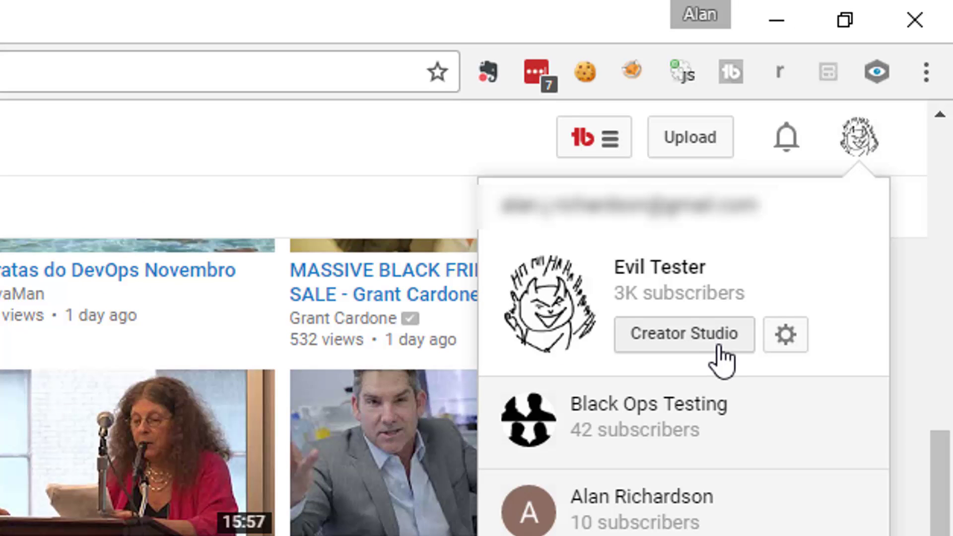
{"action": "left_click", "coordinate": [785, 335]}
{"action": "left_click", "coordinate": [629, 343]}
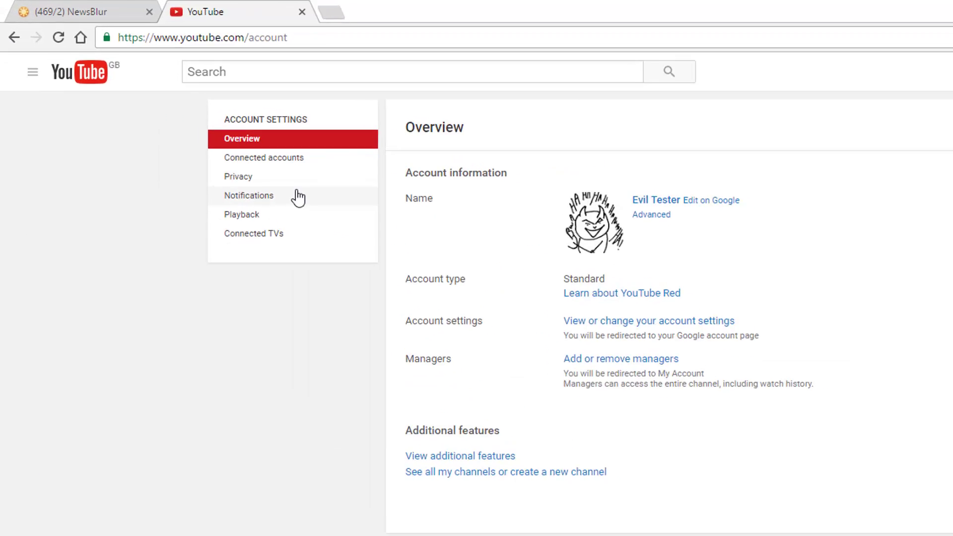
{"action": "left_click", "coordinate": [298, 197]}
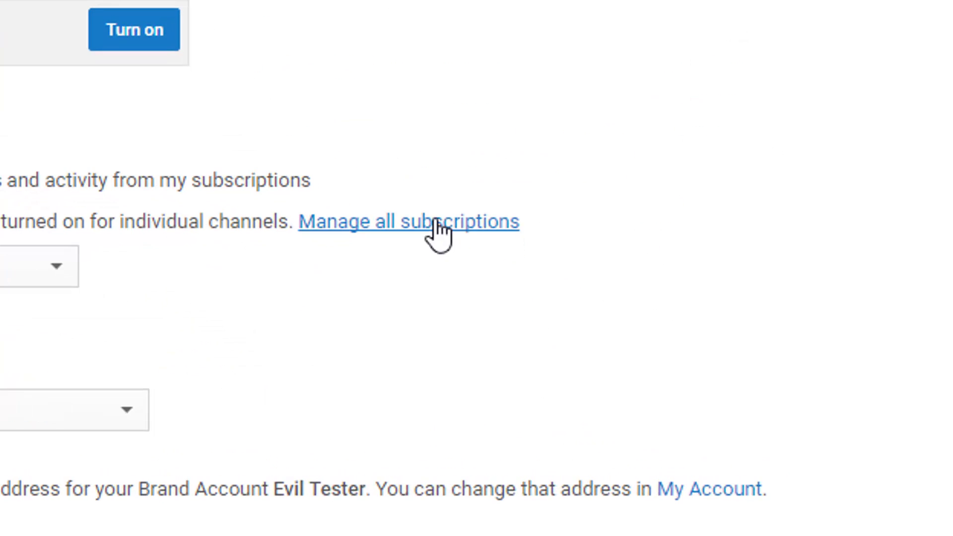
{"action": "left_click", "coordinate": [682, 497]}
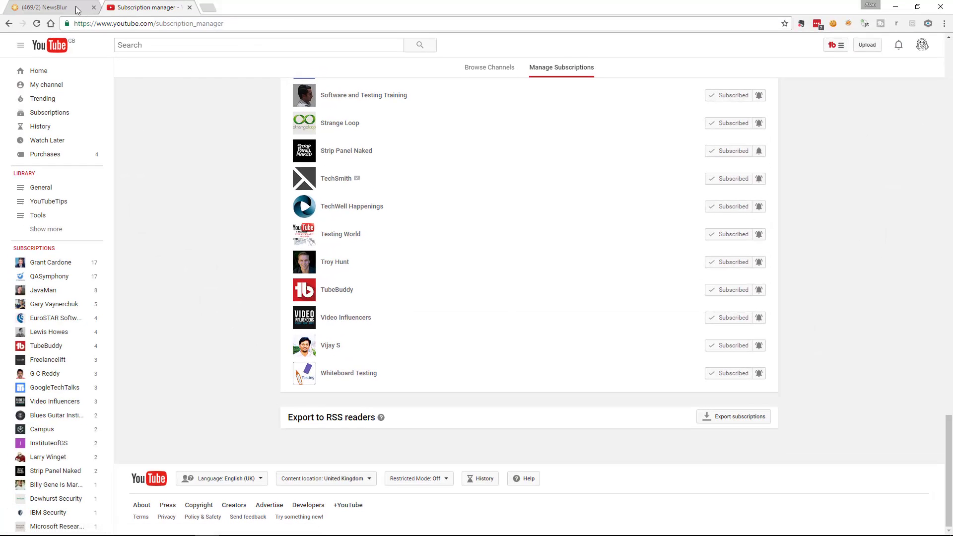
Step: Switch to NewsBlur, open Import Sites, then dismiss the dialog to show the YouTube Subscriptions folder
{"action": "left_click", "coordinate": [77, 9]}
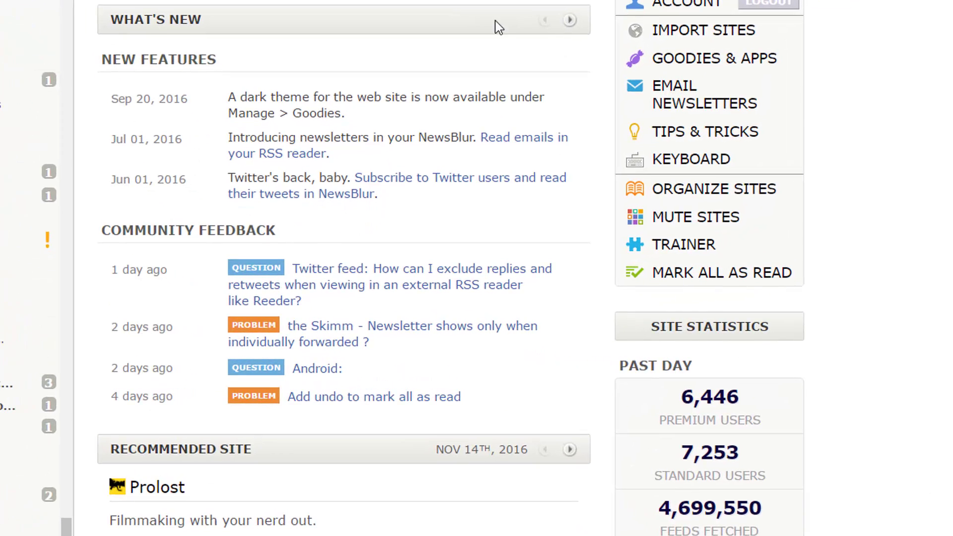
{"action": "left_click", "coordinate": [701, 31]}
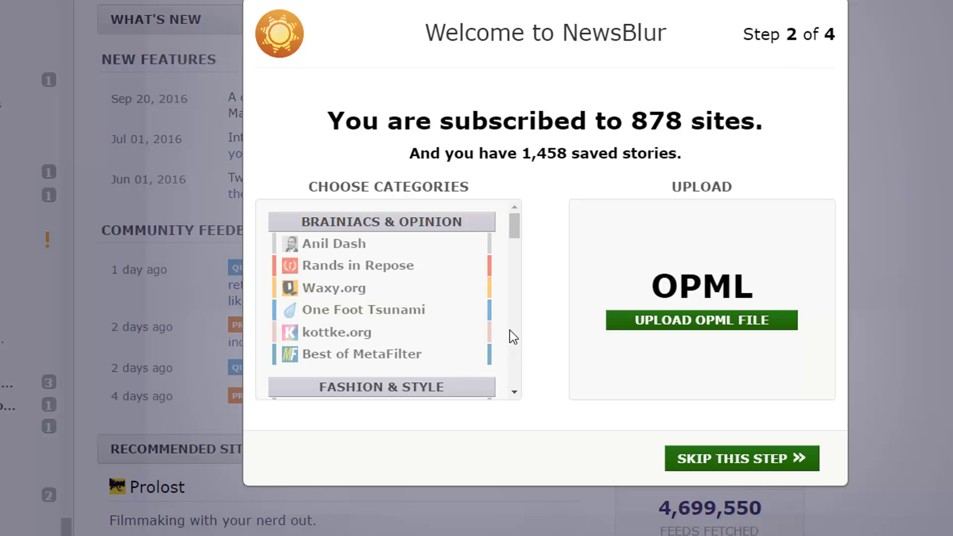
{"action": "key", "text": "Escape"}
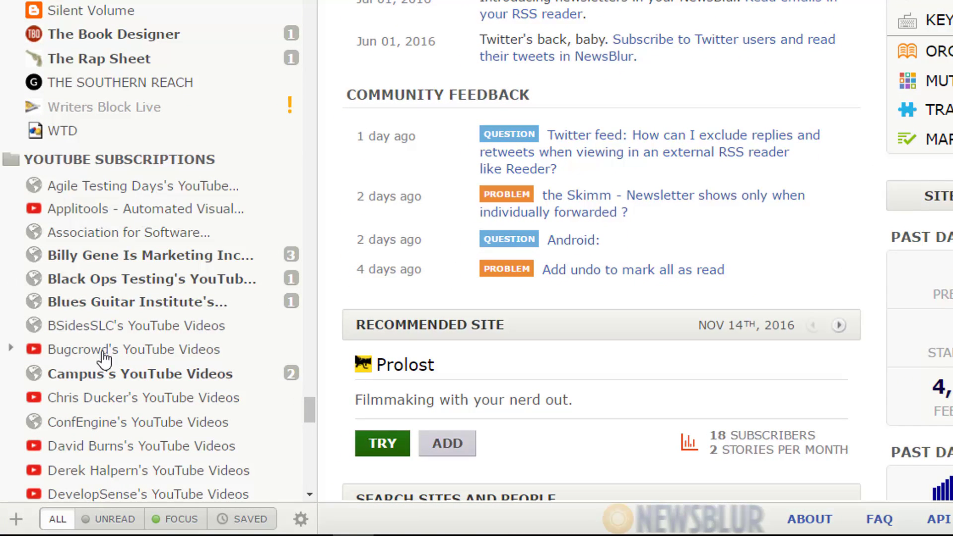
Step: Open the Agile Testing Days feed's Site Settings and copy its RSS/XML URL
{"action": "right_click", "coordinate": [140, 193]}
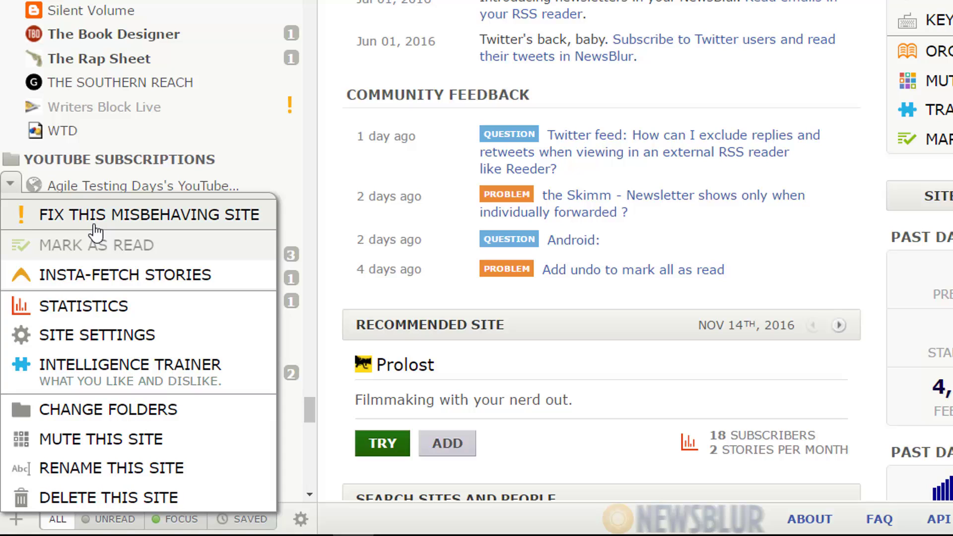
{"action": "left_click", "coordinate": [103, 336]}
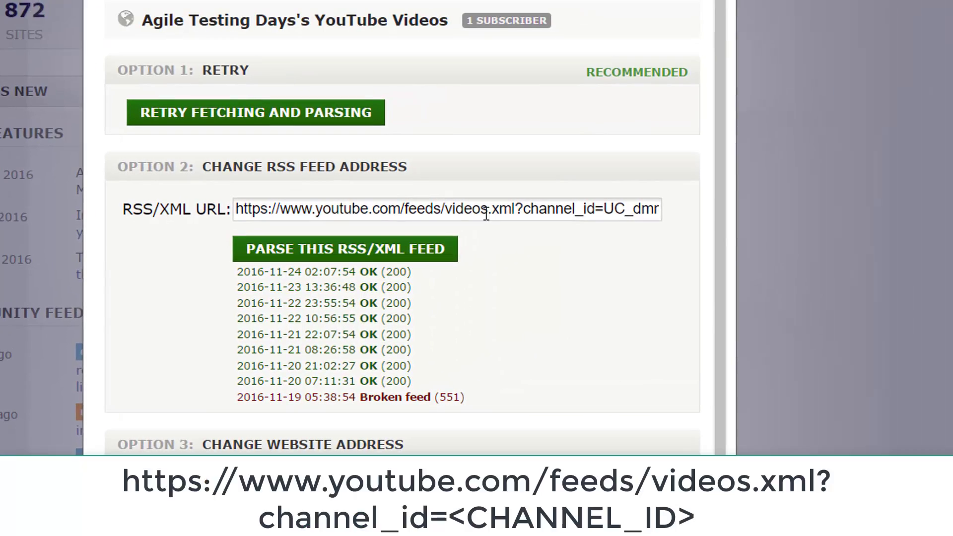
{"action": "left_click", "coordinate": [486, 214]}
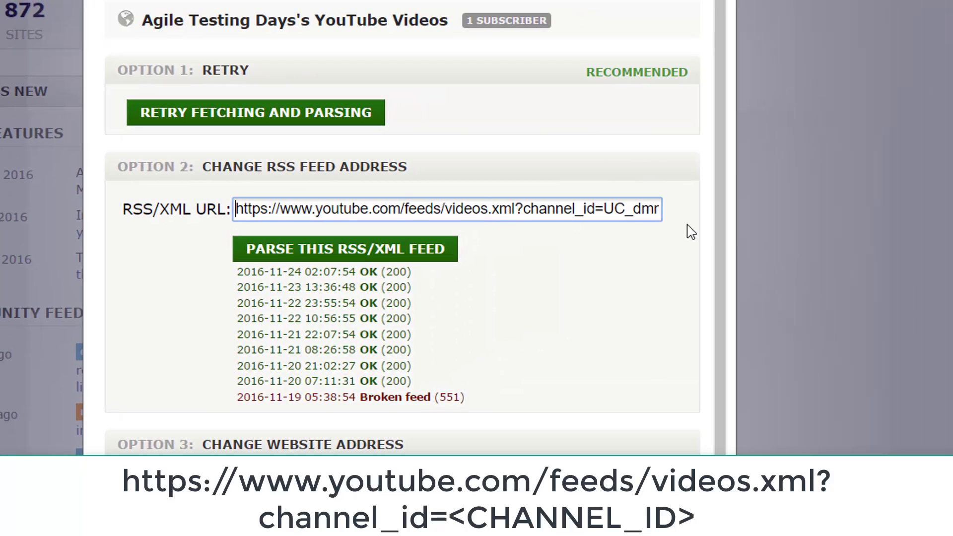
{"action": "key", "text": "End"}
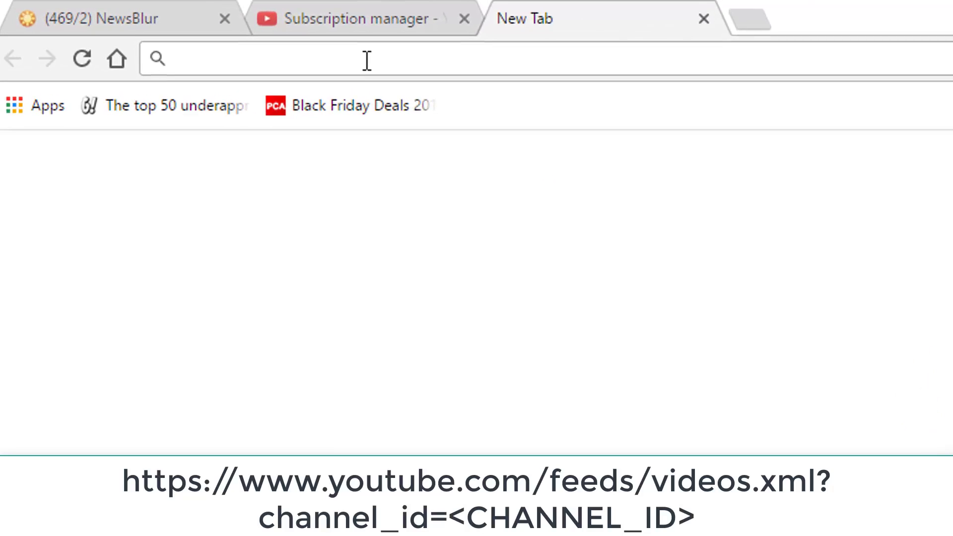
Step: Load the Agile Testing Days feed URL in the new tab and view its XML page source
{"action": "type", "text": "https://www.youtube.com/feeds/videos.xml?channel_id=UC_dmmgy0yBAUivYSW55ZbMA"}
{"action": "key", "text": "Return"}
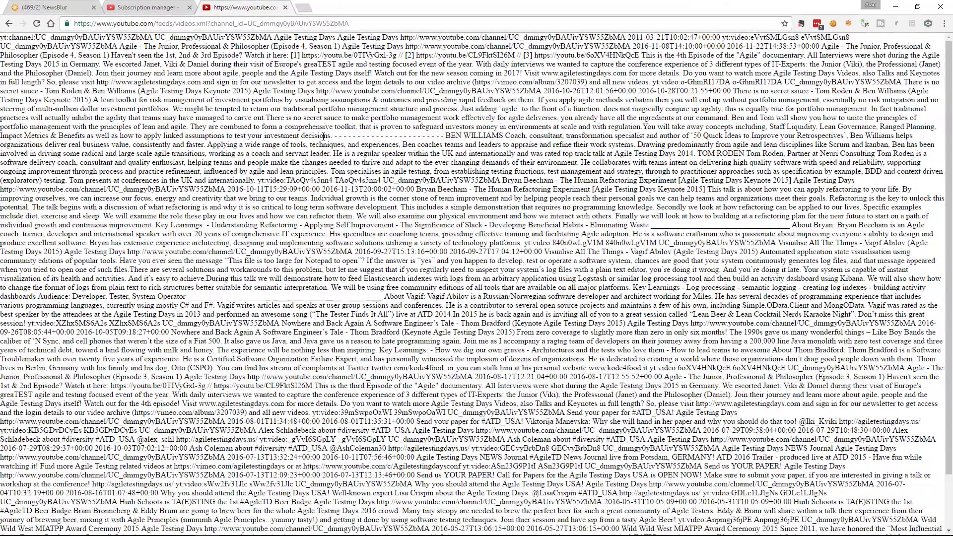
{"action": "right_click", "coordinate": [324, 136]}
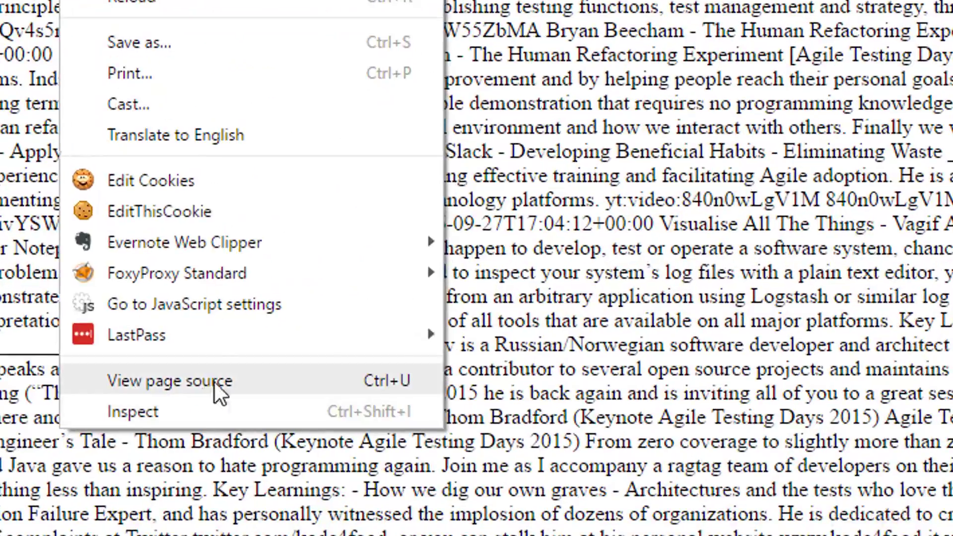
{"action": "left_click", "coordinate": [216, 383]}
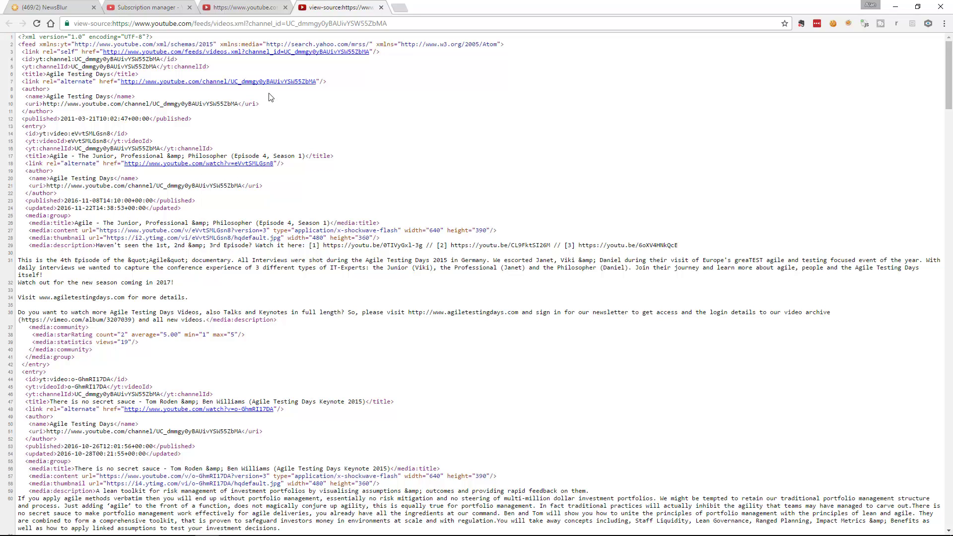
Step: Search YouTube for 'software reliability' and open the ThinkingSoftware Racecatcher channel page
{"action": "key", "text": "ctrl+2"}
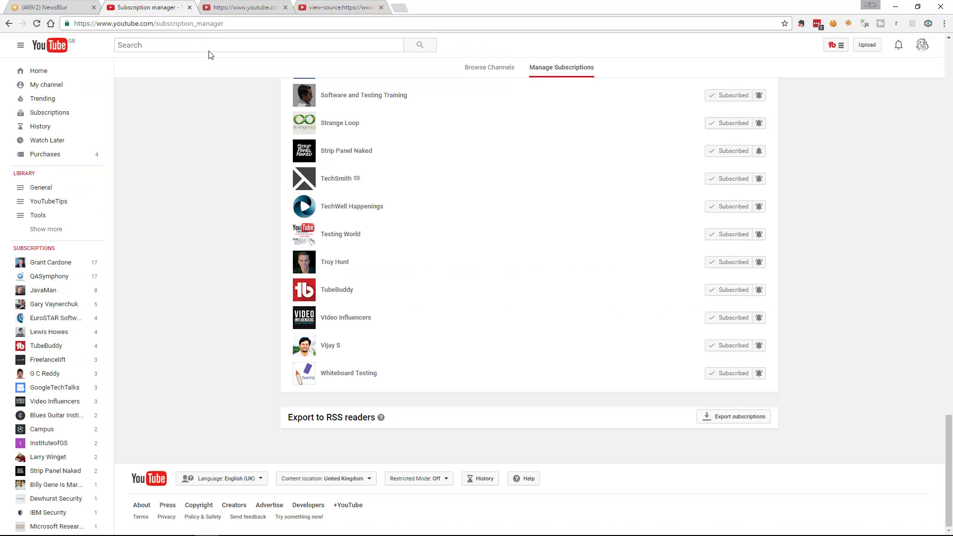
{"action": "left_click", "coordinate": [153, 48]}
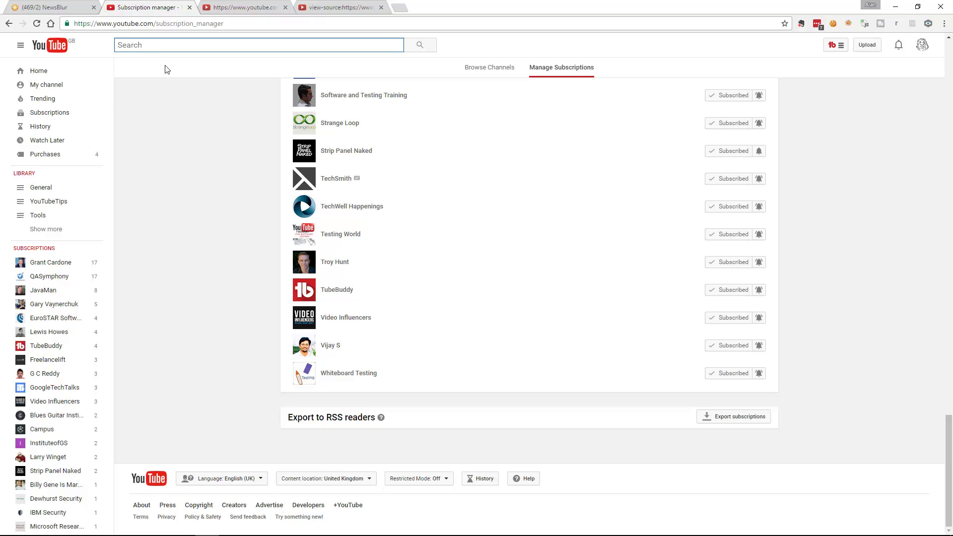
{"action": "type", "text": "software reliability"}
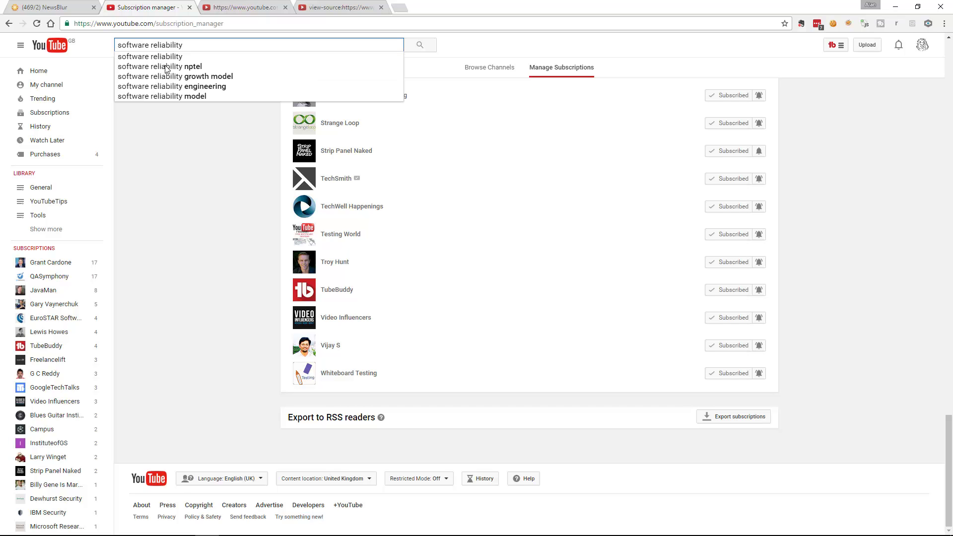
{"action": "key", "text": "Return"}
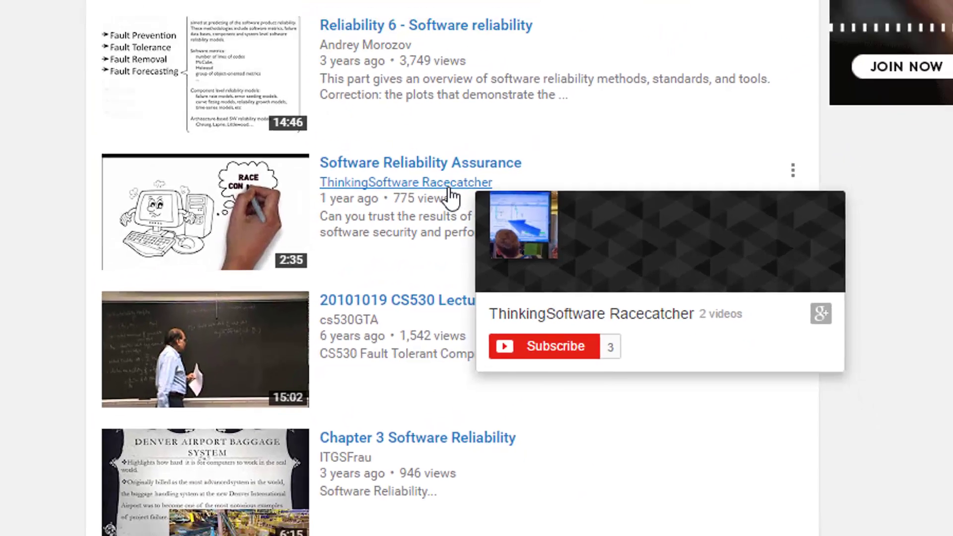
{"action": "left_click", "coordinate": [469, 161]}
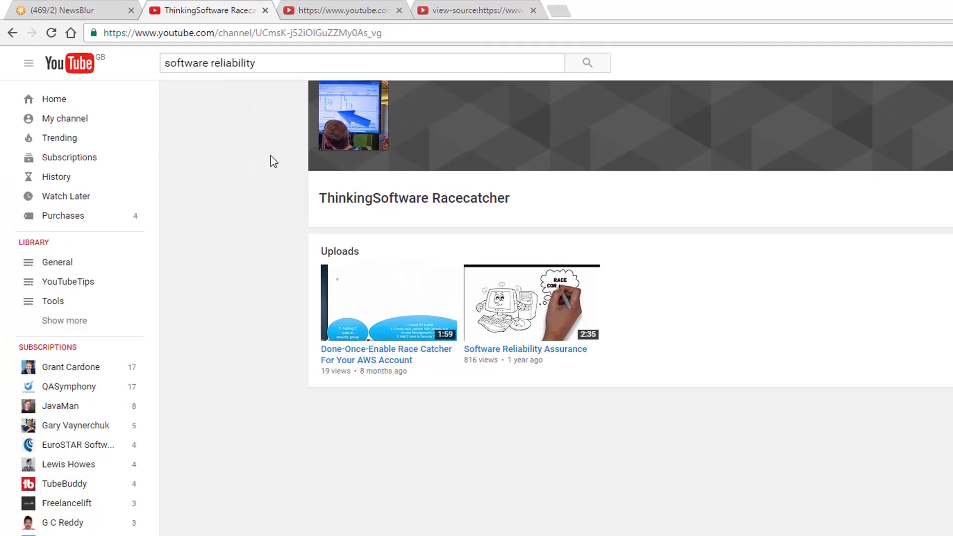
Step: Select the Racecatcher channel ID in the channel page's address
{"action": "right_click", "coordinate": [193, 112]}
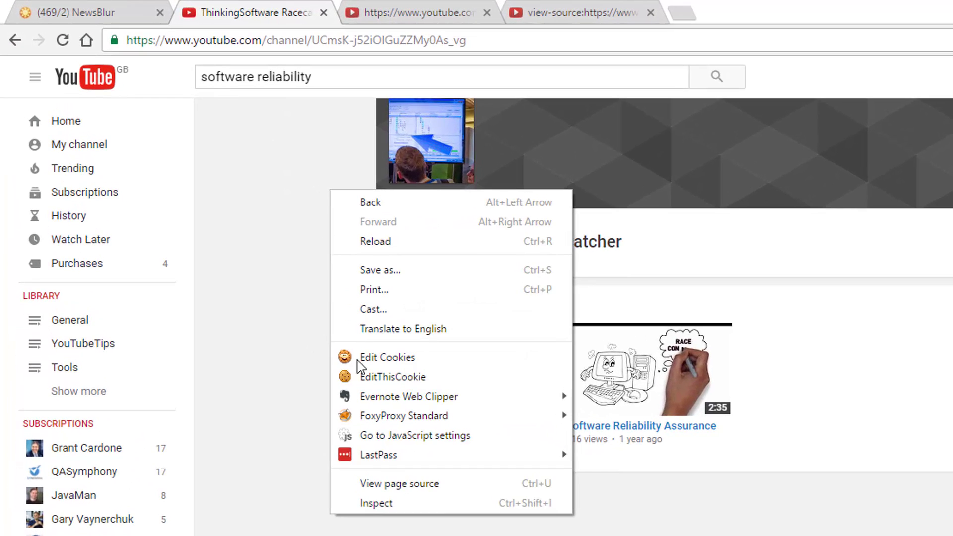
{"action": "left_click", "coordinate": [270, 201]}
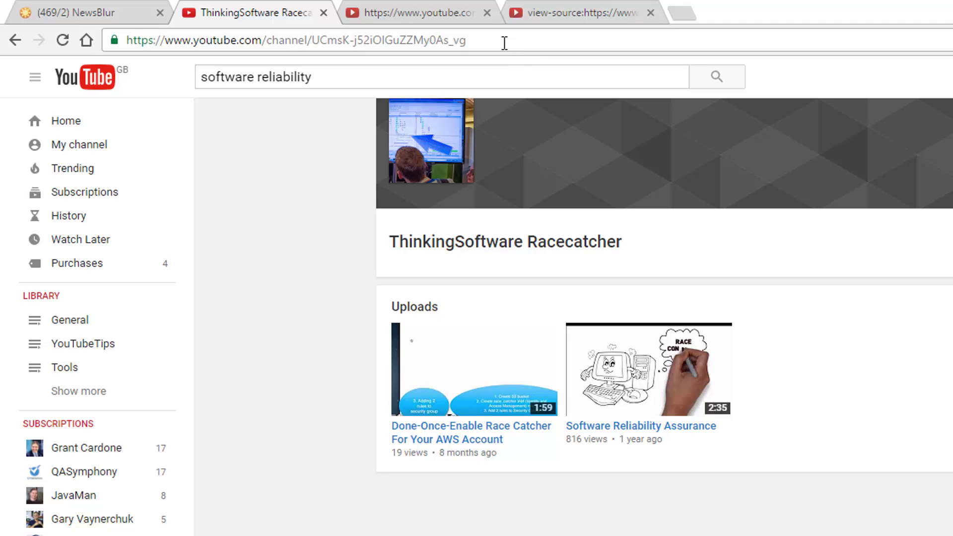
{"action": "left_click_drag", "start_coordinate": [504, 42], "coordinate": [317, 77]}
{"action": "key", "text": "ctrl+c"}
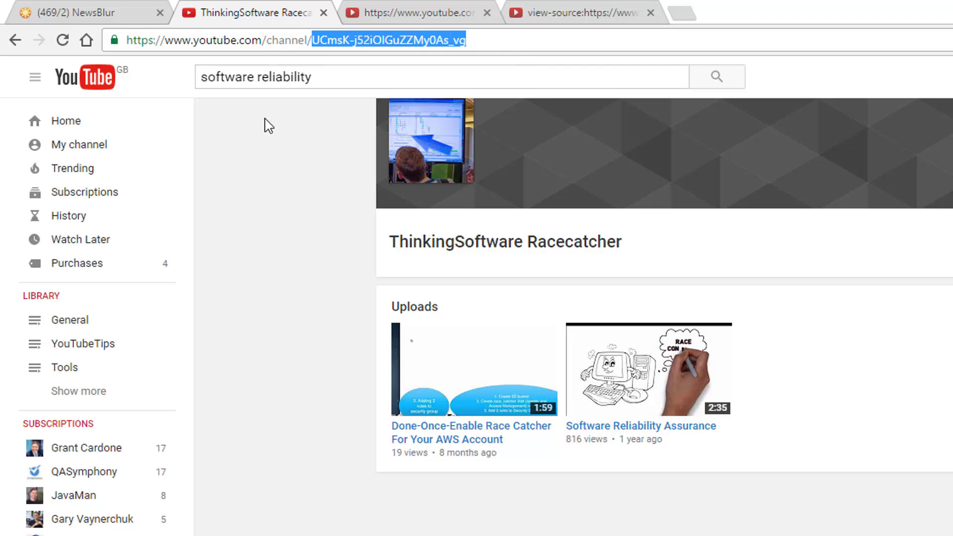
Step: Swap the Racecatcher channel ID into the feed URL, load it, copy it, and return to NewsBlur
{"action": "left_click", "coordinate": [550, 14]}
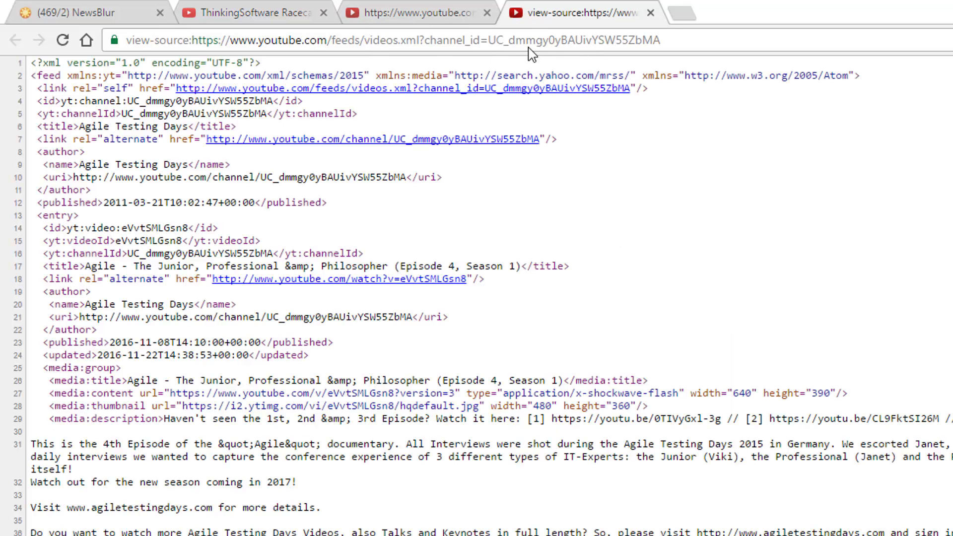
{"action": "double_click", "coordinate": [492, 41]}
{"action": "key", "text": "ctrl+v"}
{"action": "key", "text": "Return"}
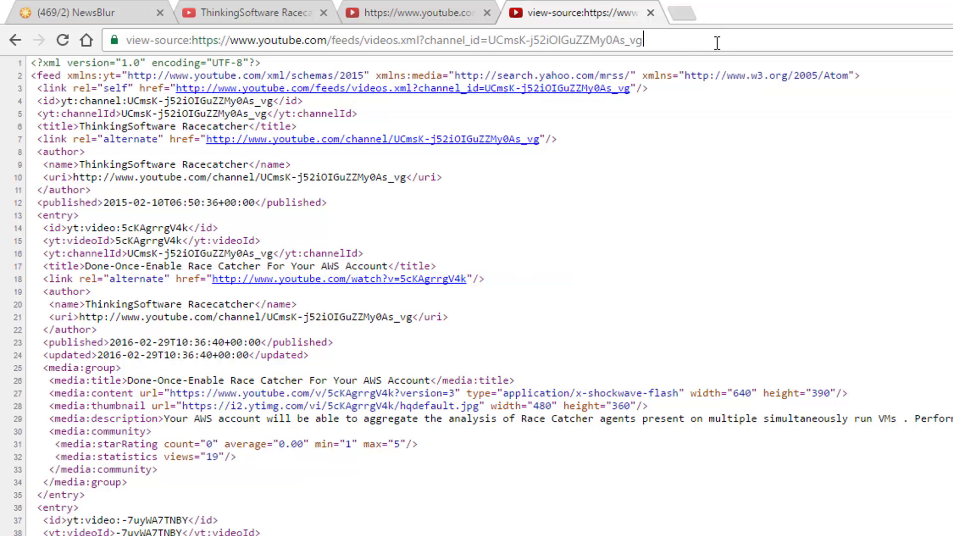
{"action": "key", "text": "ctrl+a"}
{"action": "key", "text": "ctrl+c"}
{"action": "key", "text": "ctrl+1"}
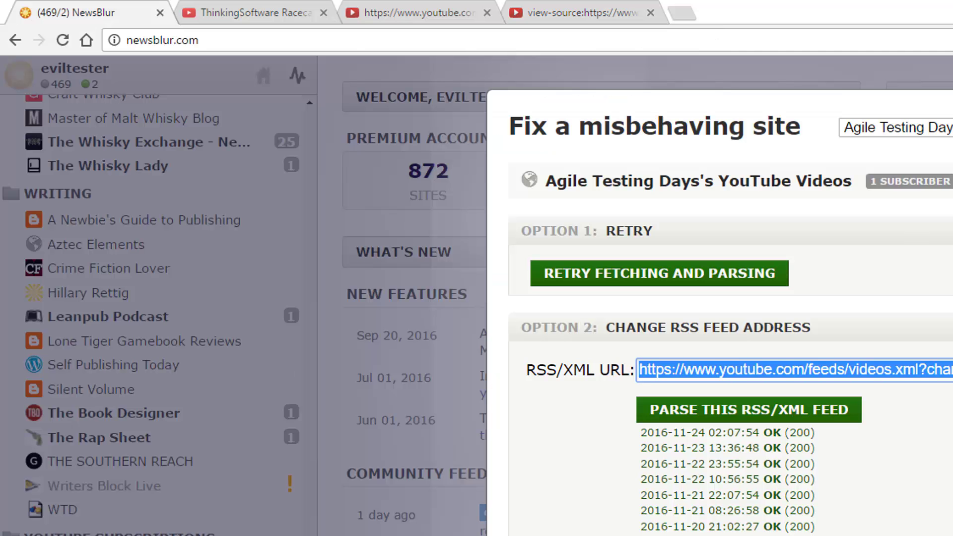
{"action": "key", "text": "Escape"}
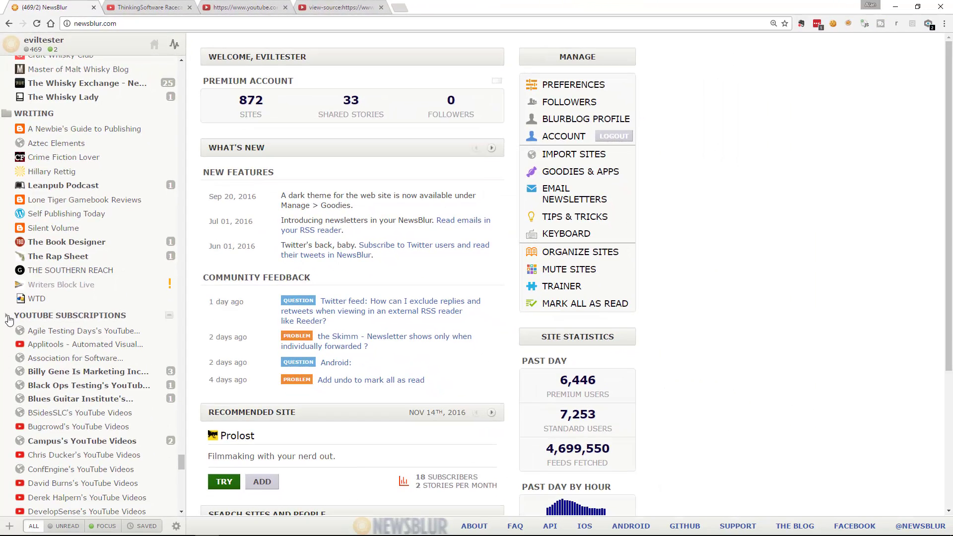
Step: Add the pasted Racecatcher feed URL as a new site in the YouTube Subscriptions folder
{"action": "left_click", "coordinate": [6, 318]}
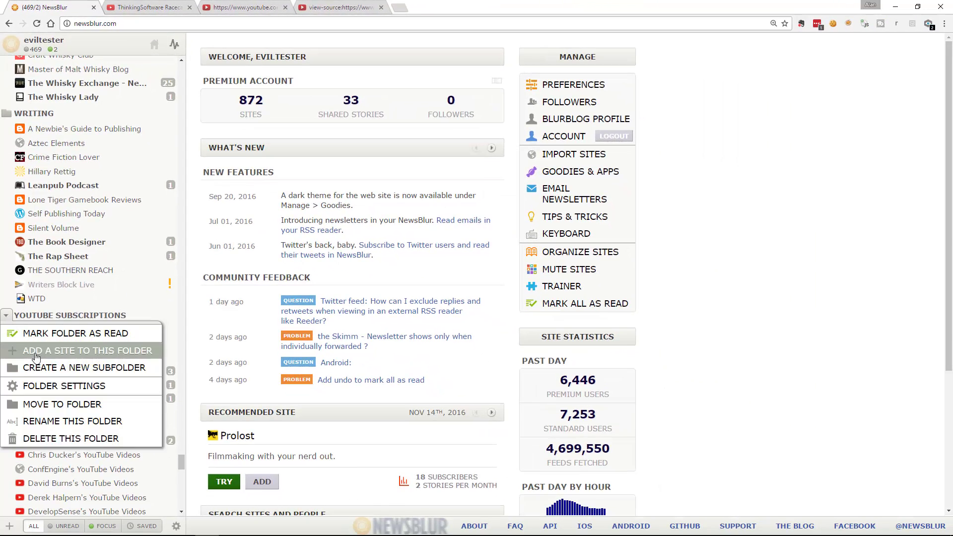
{"action": "left_click", "coordinate": [75, 350]}
{"action": "key", "text": "ctrl+v"}
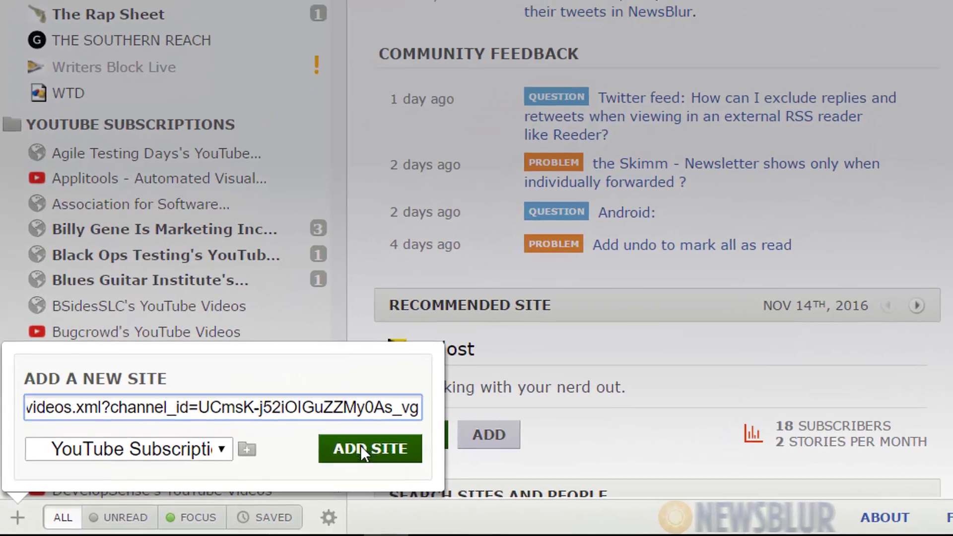
{"action": "left_click", "coordinate": [360, 445]}
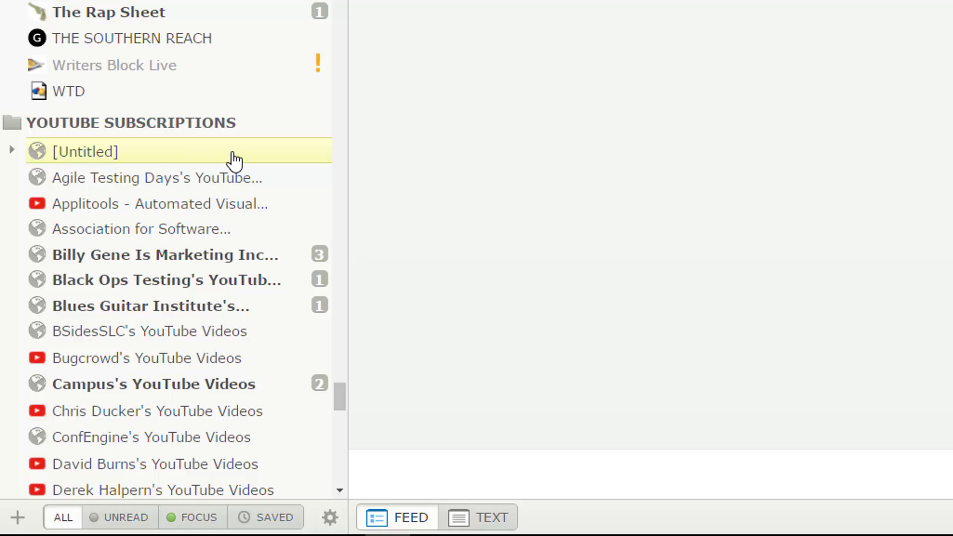
Step: Insta-fetch the new Racecatcher site's stories, then delete that site from YouTube Subscriptions
{"action": "left_click", "coordinate": [11, 150]}
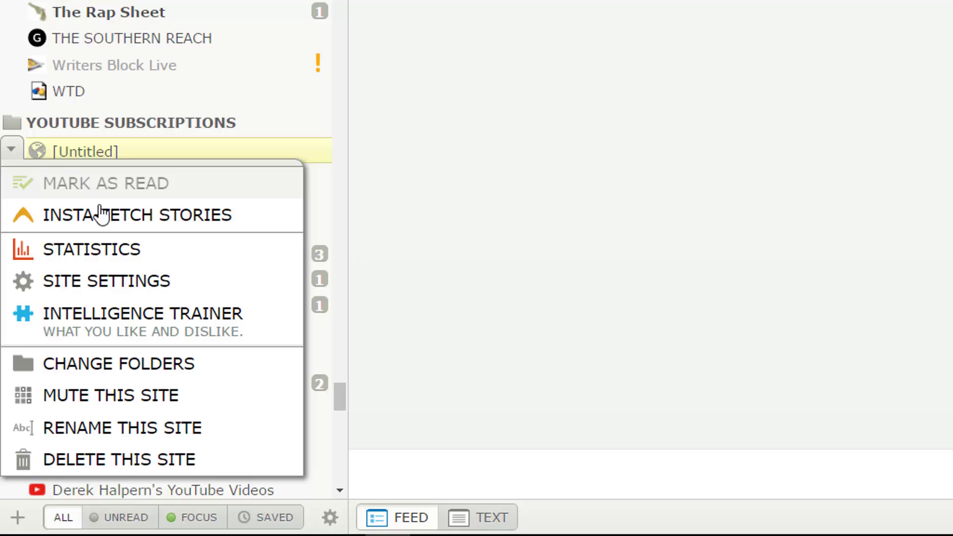
{"action": "left_click", "coordinate": [125, 219]}
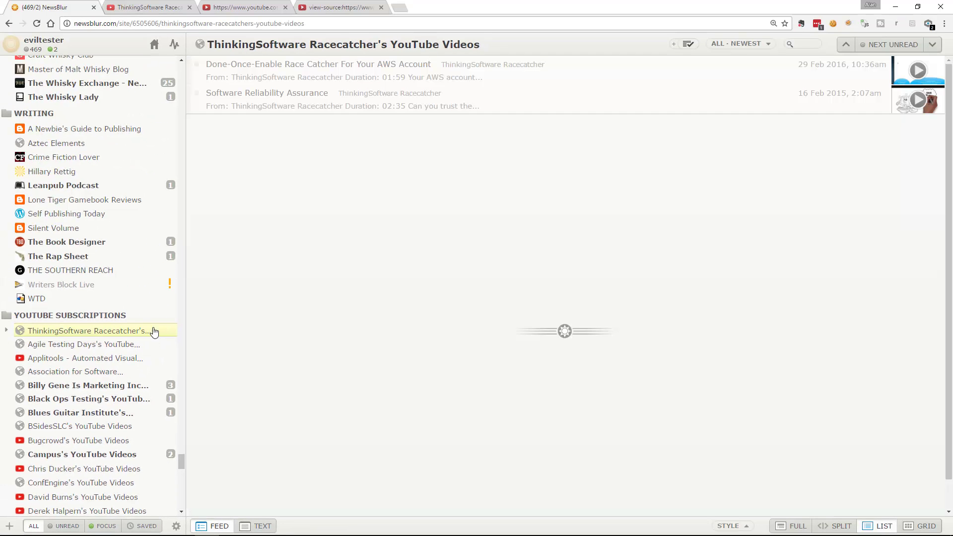
{"action": "left_click", "coordinate": [6, 330]}
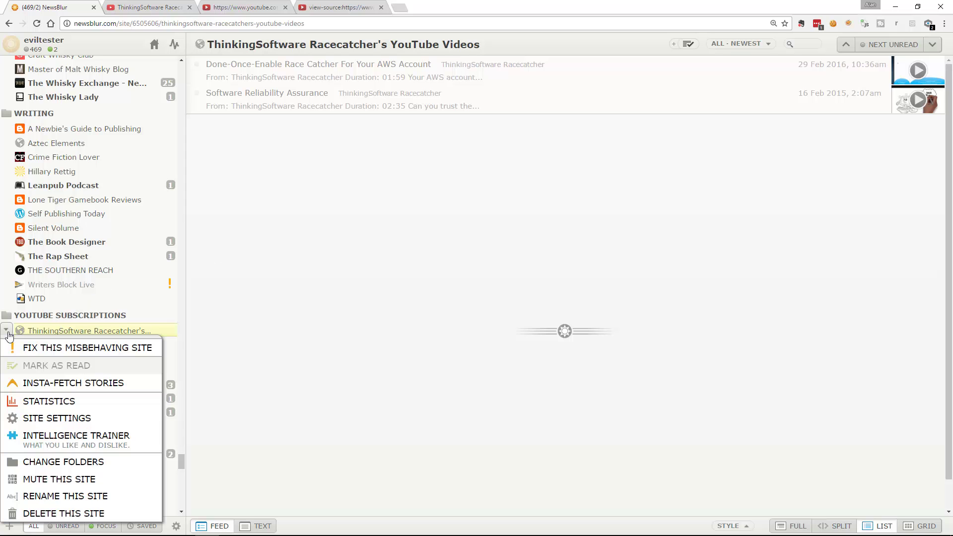
{"action": "left_click", "coordinate": [59, 513]}
{"action": "left_click", "coordinate": [94, 529]}
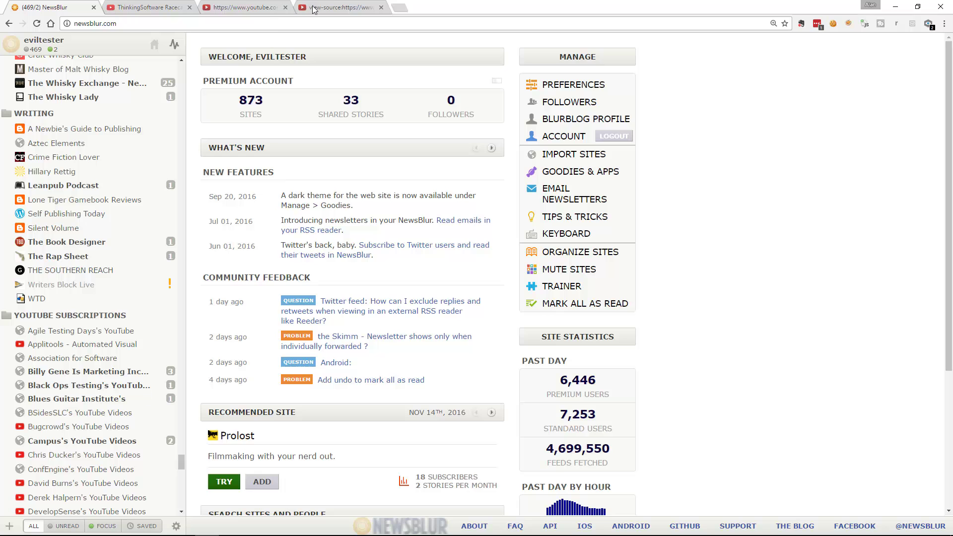
Step: On the Racecatcher channel page, open developer tools with Inspect and open the page source
{"action": "left_click", "coordinate": [148, 8]}
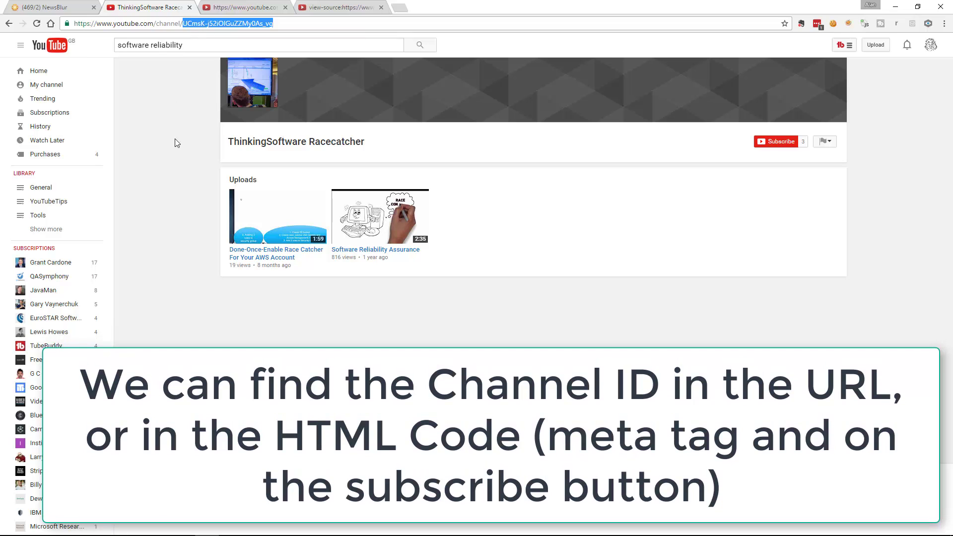
{"action": "left_click", "coordinate": [179, 121]}
{"action": "right_click", "coordinate": [179, 121]}
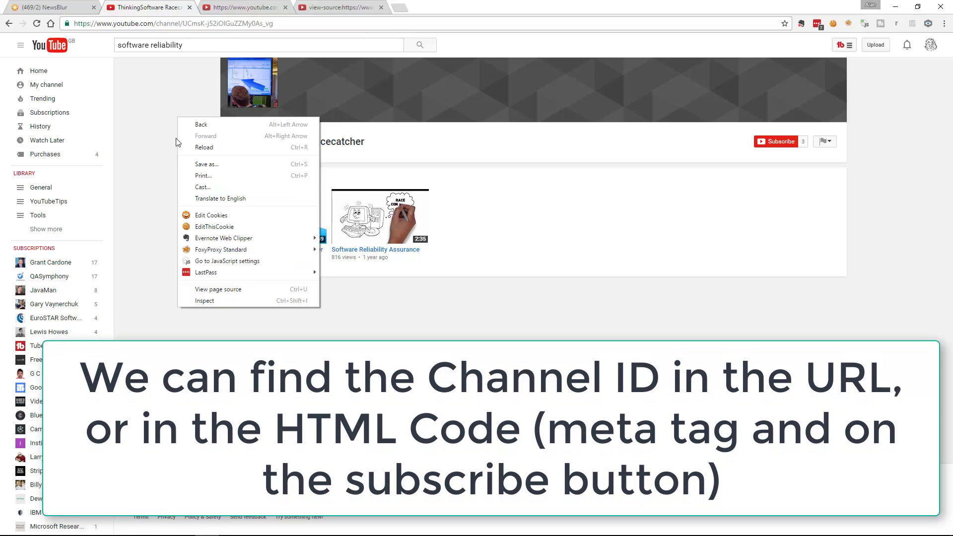
{"action": "left_click", "coordinate": [205, 300]}
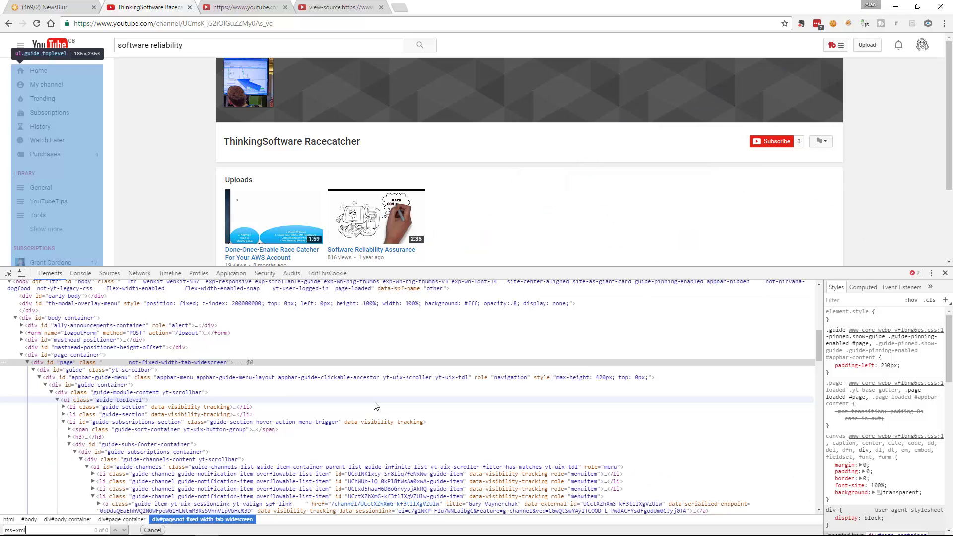
{"action": "right_click", "coordinate": [185, 190]}
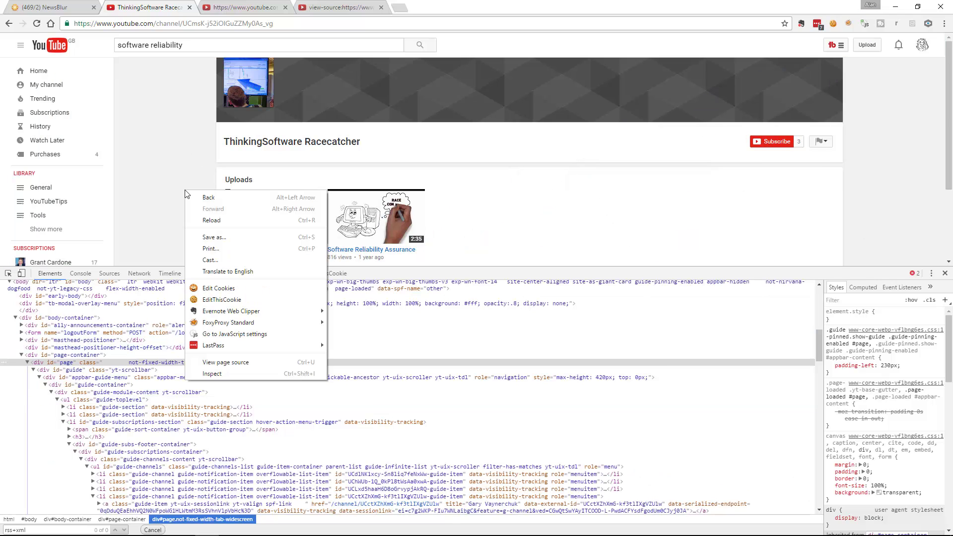
{"action": "left_click", "coordinate": [207, 366]}
Step: Search the page source for rss and select the channel ID in the channelId meta tag
{"action": "key", "text": "ctrl+f"}
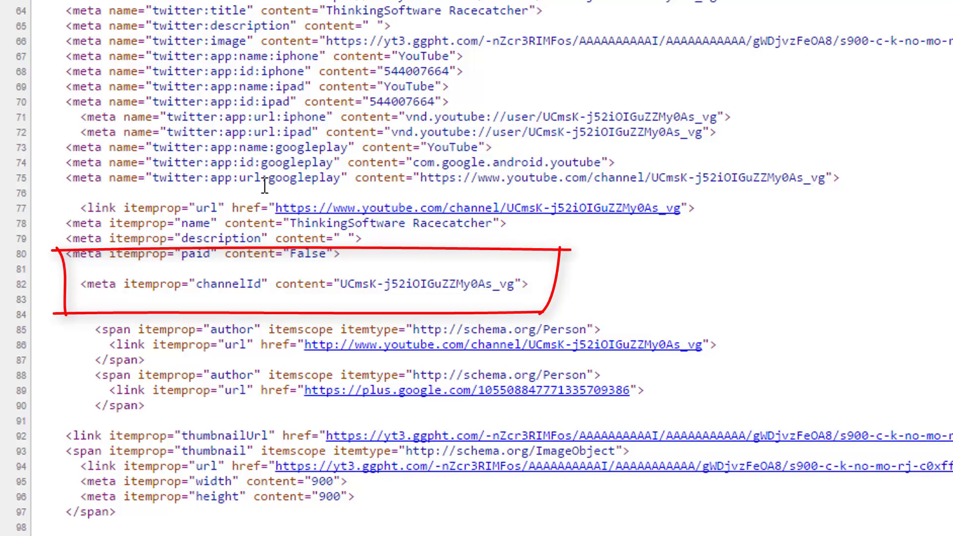
{"action": "double_click", "coordinate": [238, 285]}
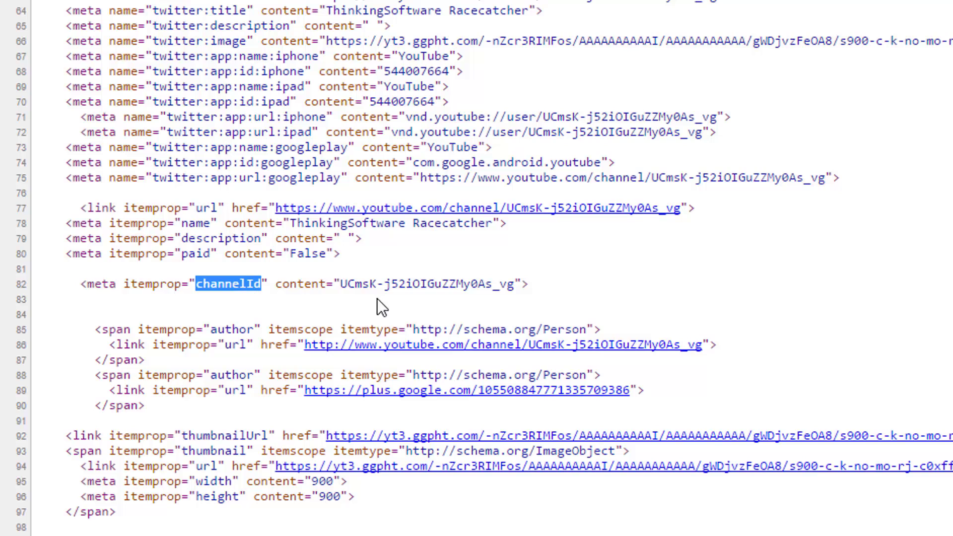
{"action": "double_click", "coordinate": [366, 284]}
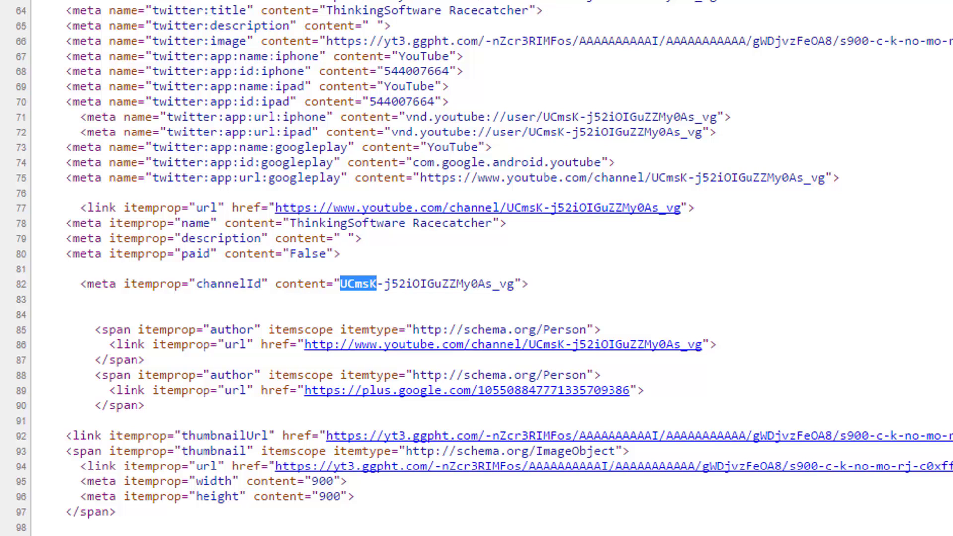
{"action": "left_click", "coordinate": [347, 289]}
{"action": "left_click_drag", "start_coordinate": [346, 289], "coordinate": [499, 285]}
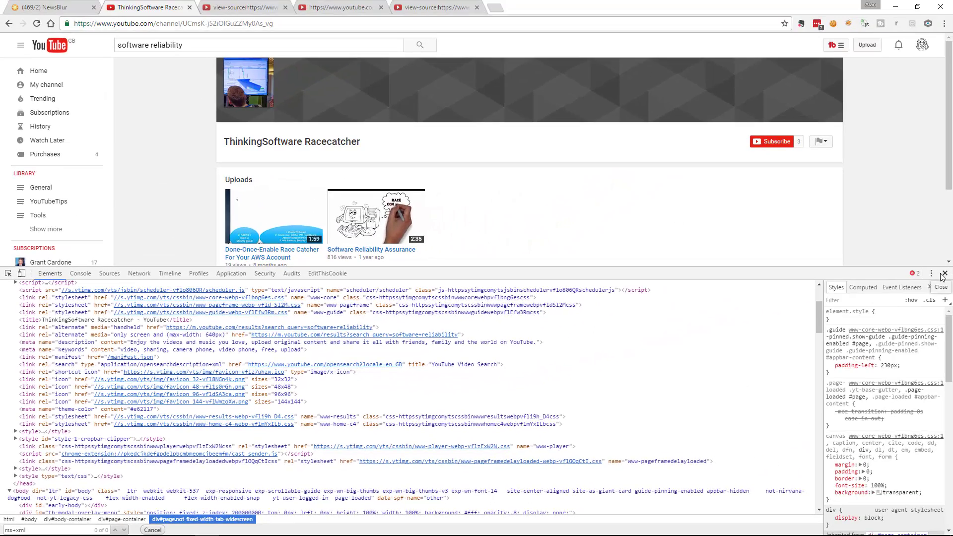
Step: Inspect the Subscribe button's markup for the Racecatcher channel ID and select the ID in the address
{"action": "left_click", "coordinate": [943, 274]}
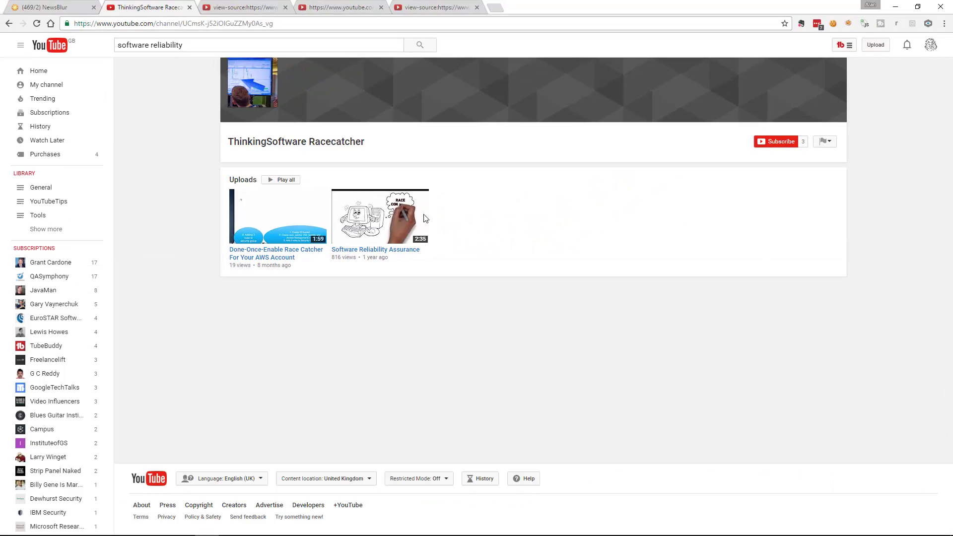
{"action": "right_click", "coordinate": [777, 142]}
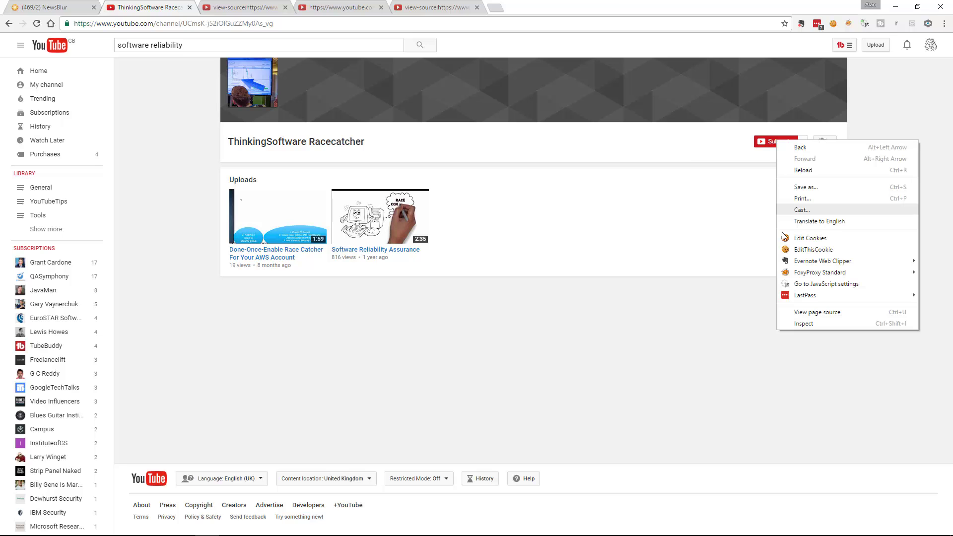
{"action": "left_click", "coordinate": [807, 325]}
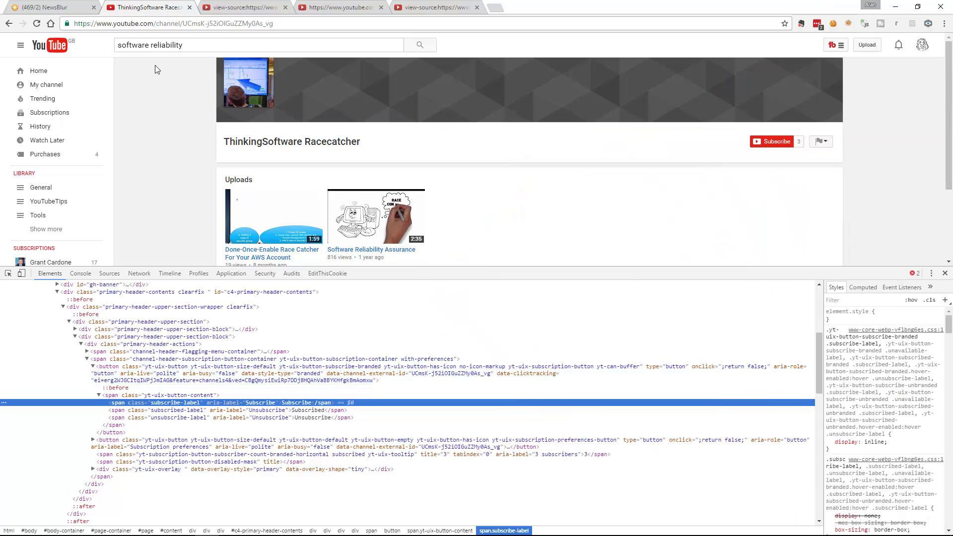
{"action": "double_click", "coordinate": [221, 24]}
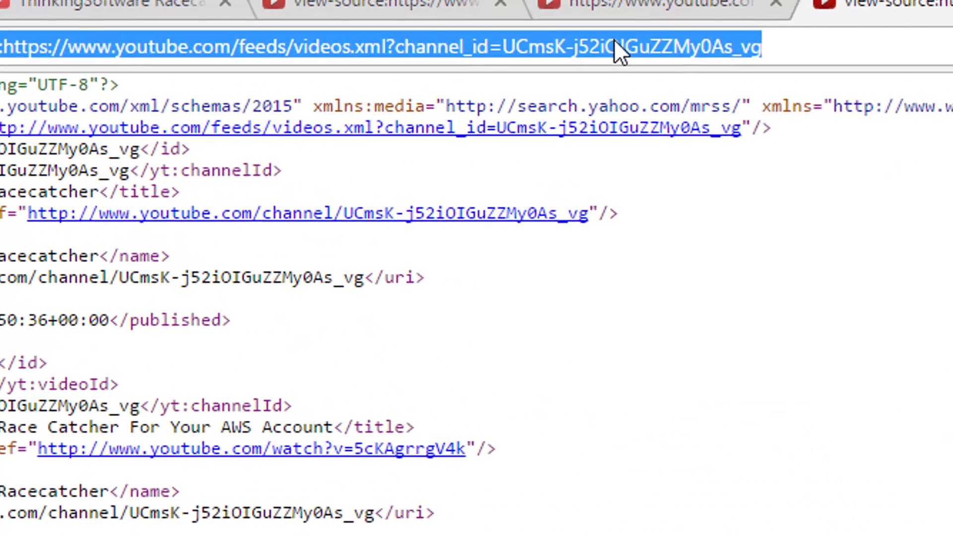
Step: Select the Racecatcher feed URL youtube.com/feeds/videos.xml?channel_id=… in the view-source tab's address bar
{"action": "left_click", "coordinate": [316, 28]}
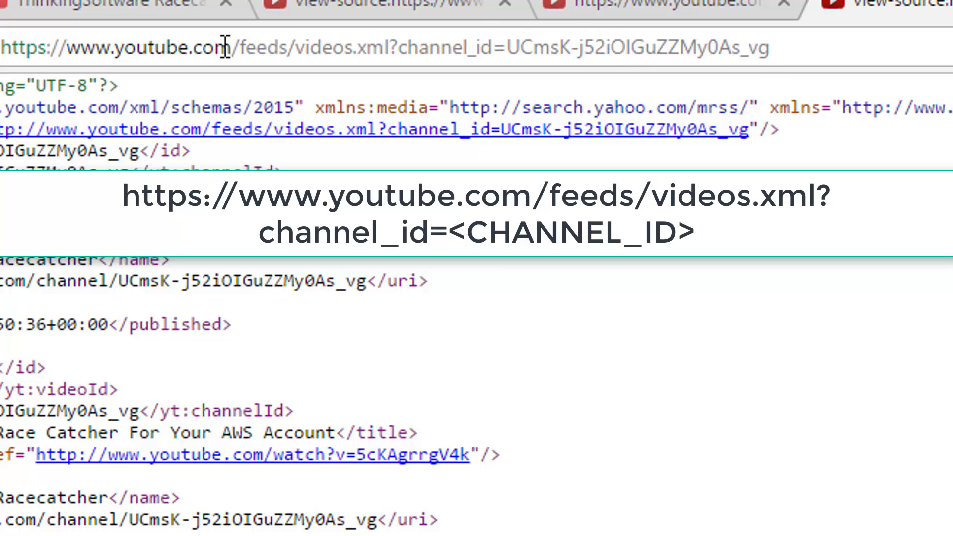
{"action": "left_click", "coordinate": [309, 47]}
{"action": "left_click_drag", "start_coordinate": [769, 47], "coordinate": [128, 47]}
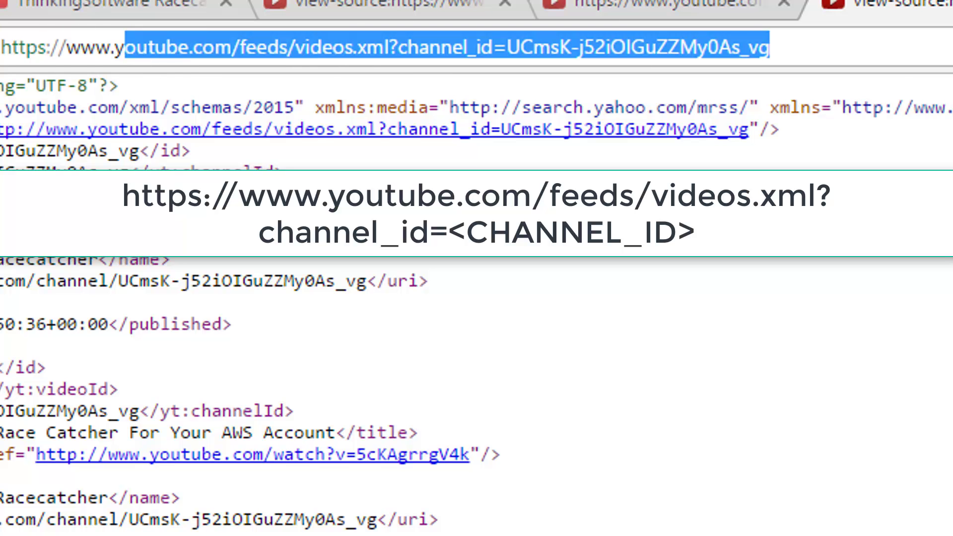
Step: Return to the NewsBlur dashboard listing 872 sites and the YouTube Subscriptions folder
{"action": "key", "text": "ctrl+1"}
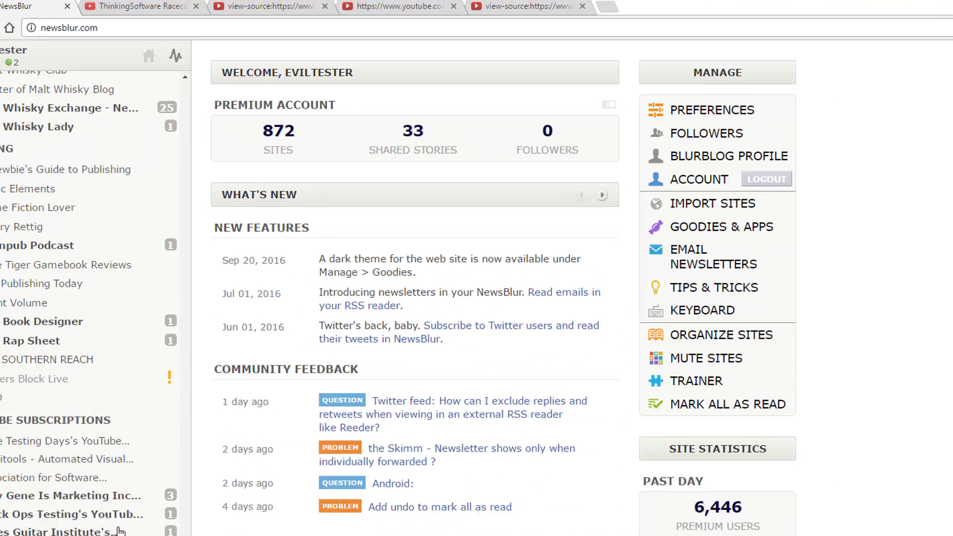